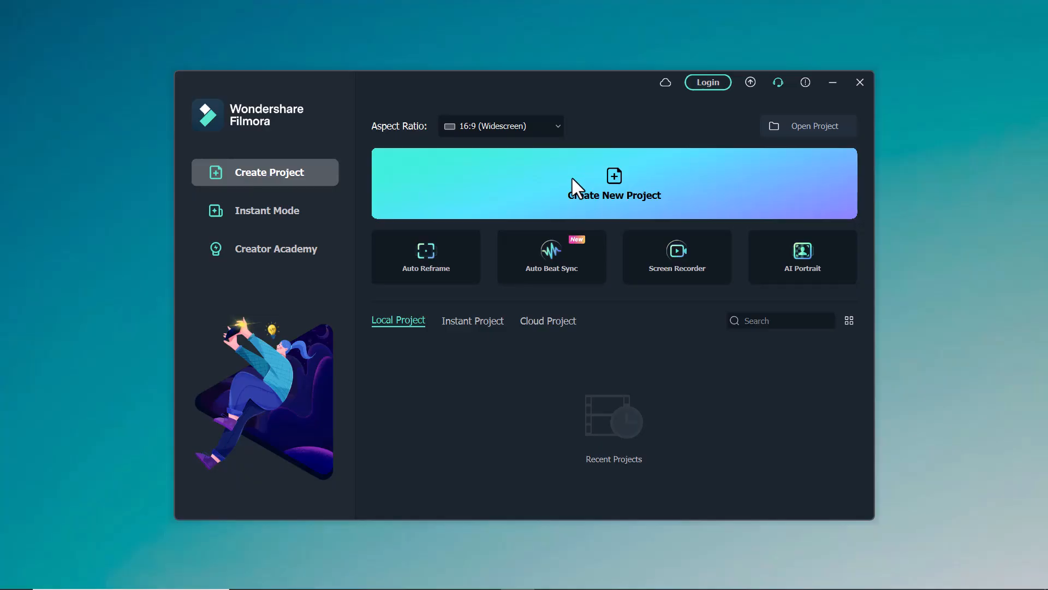
Create a new 16:9 project and import the video pexels-kampus-production-6022792 from the Downloads folder
{"action": "left_click", "coordinate": [572, 180]}
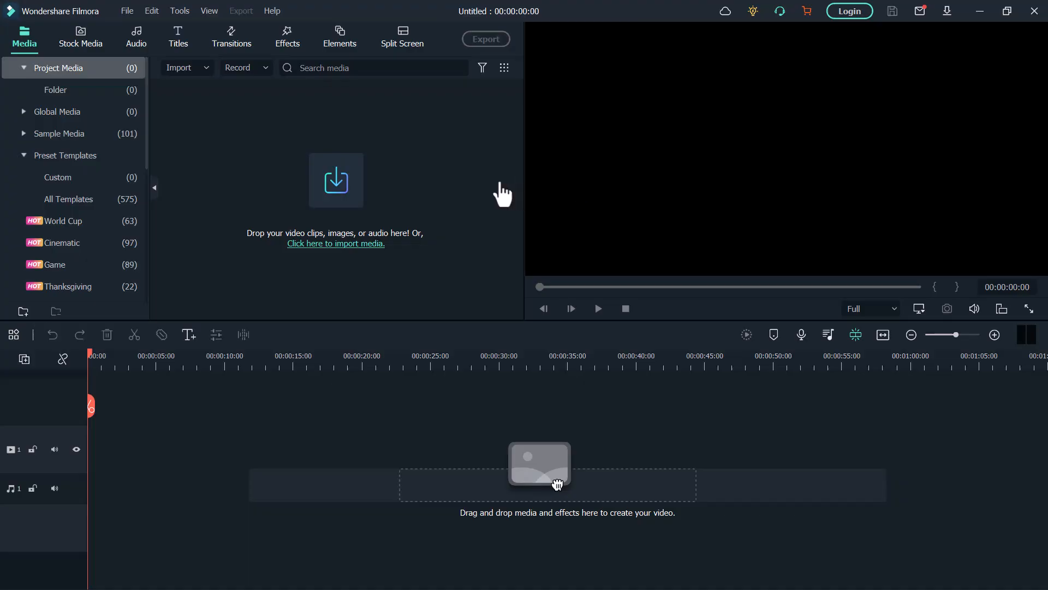
{"action": "left_click", "coordinate": [452, 191]}
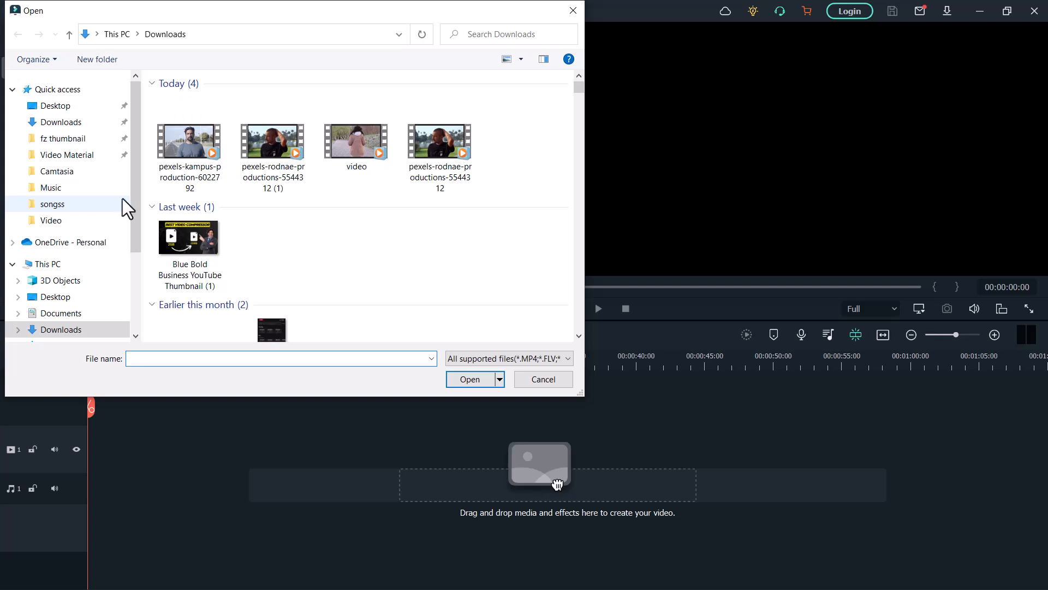
{"action": "left_click", "coordinate": [195, 143]}
{"action": "left_click", "coordinate": [461, 381]}
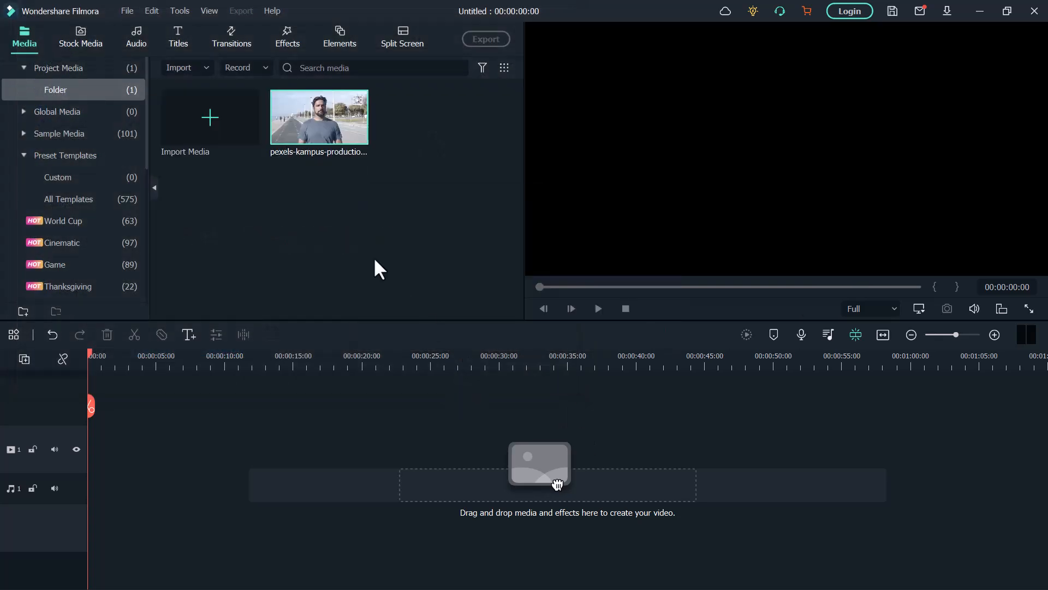
Place the imported clip on the first video track at the start of the timeline and play it
{"action": "left_click", "coordinate": [362, 137]}
{"action": "left_click", "coordinate": [157, 368]}
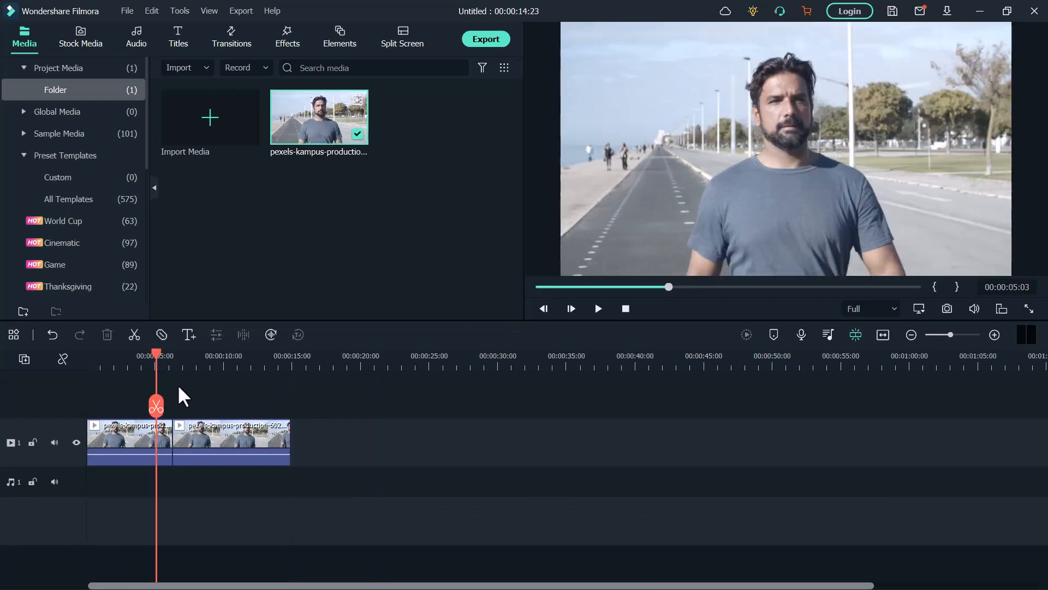
{"action": "key", "text": "space"}
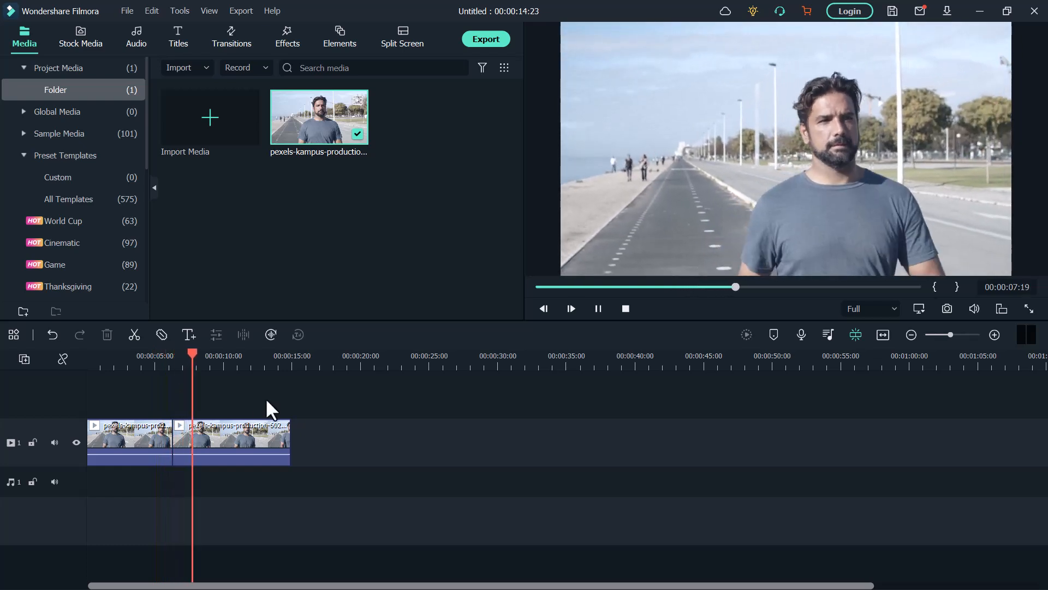
{"action": "left_click", "coordinate": [178, 384]}
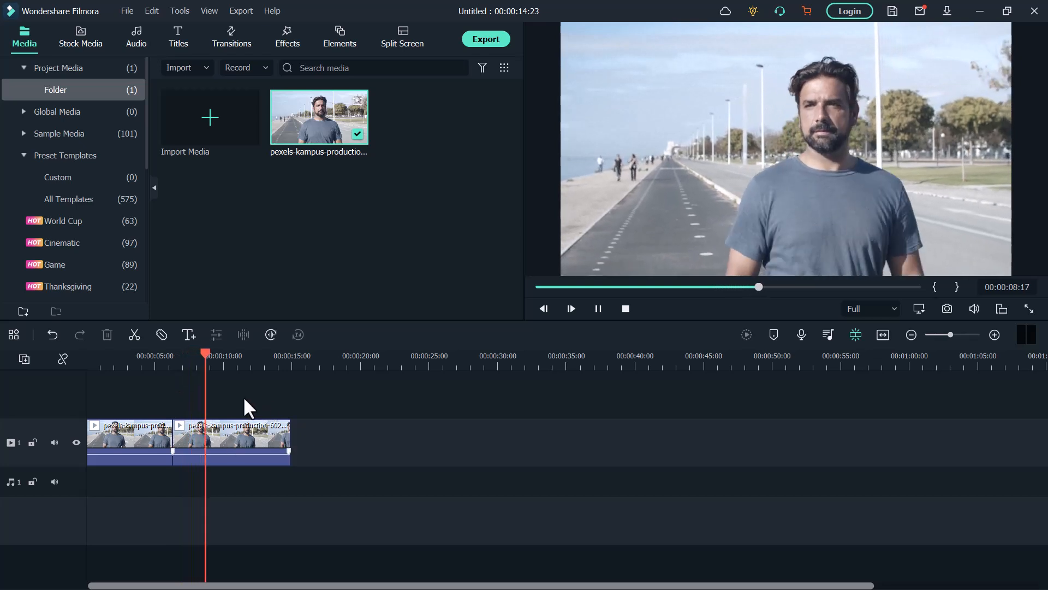
{"action": "left_click", "coordinate": [178, 385]}
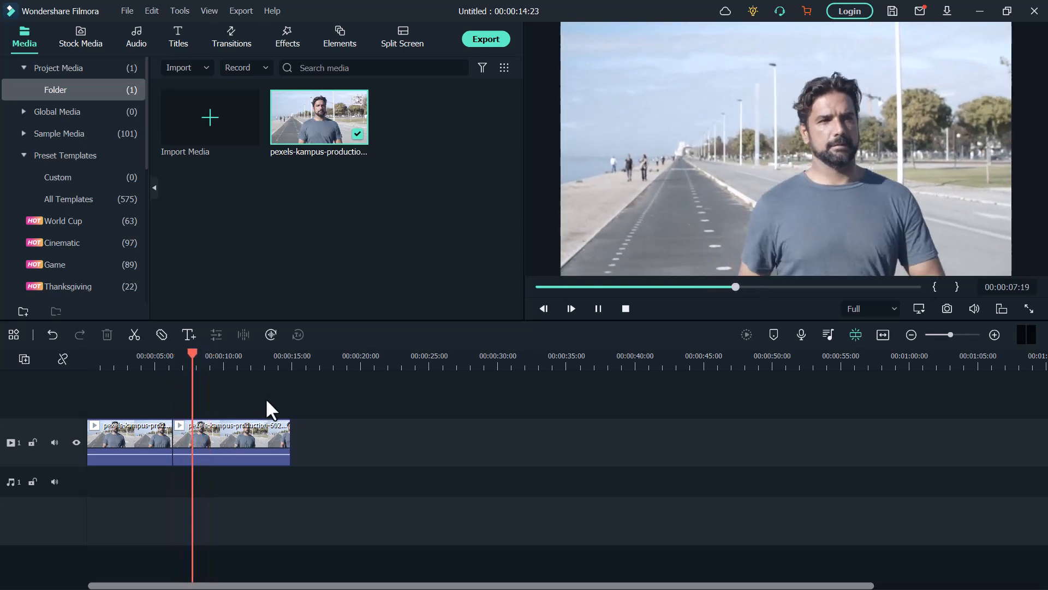
{"action": "left_click", "coordinate": [598, 309]}
Add the Face-off effect from the Utility video effects above the clip at 00:00:10:04
{"action": "left_click", "coordinate": [279, 38]}
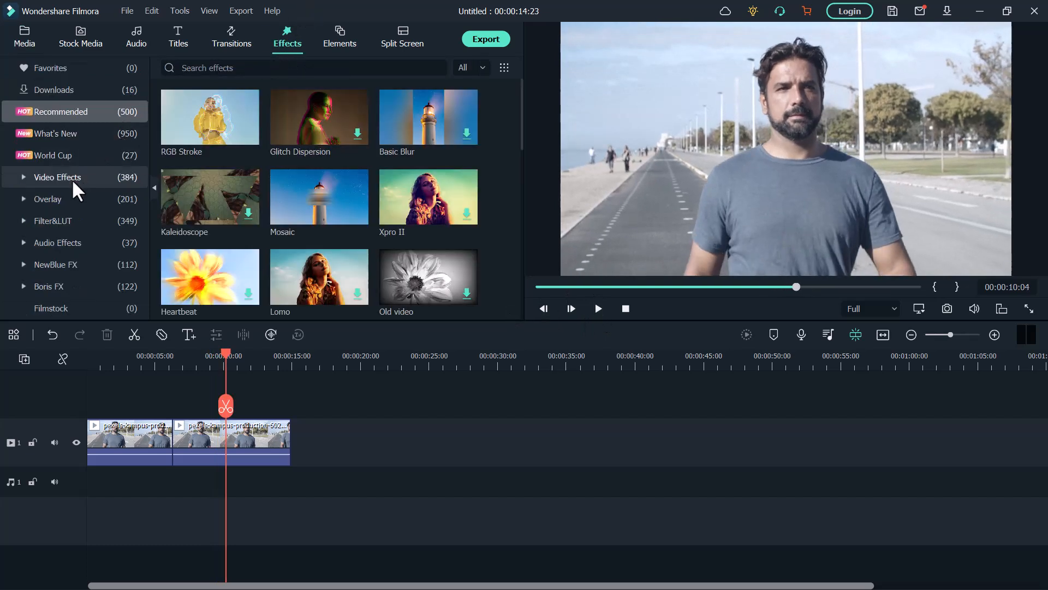
{"action": "left_click", "coordinate": [70, 169]}
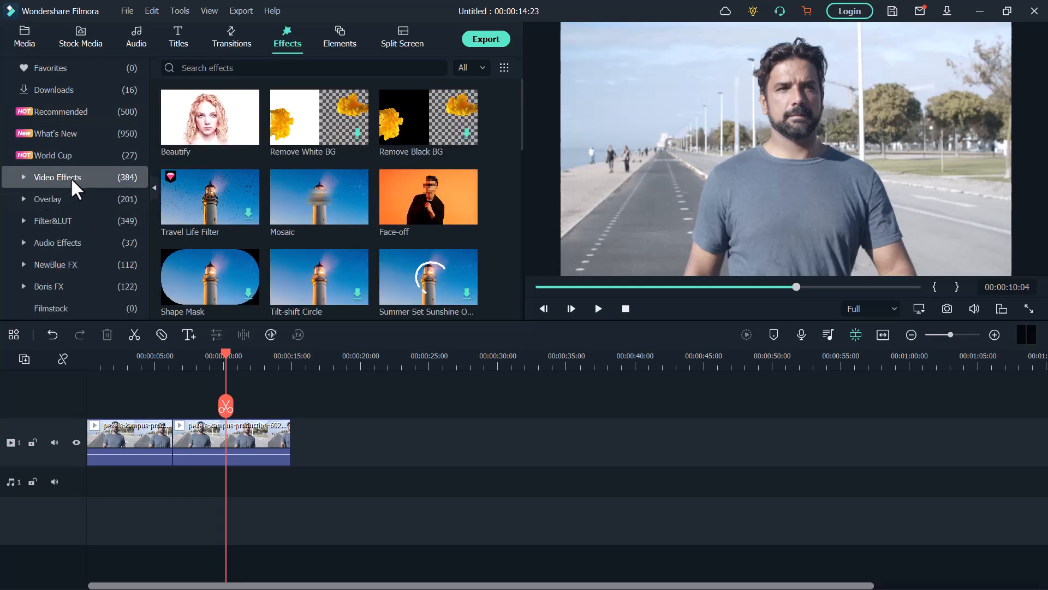
{"action": "left_click", "coordinate": [74, 177]}
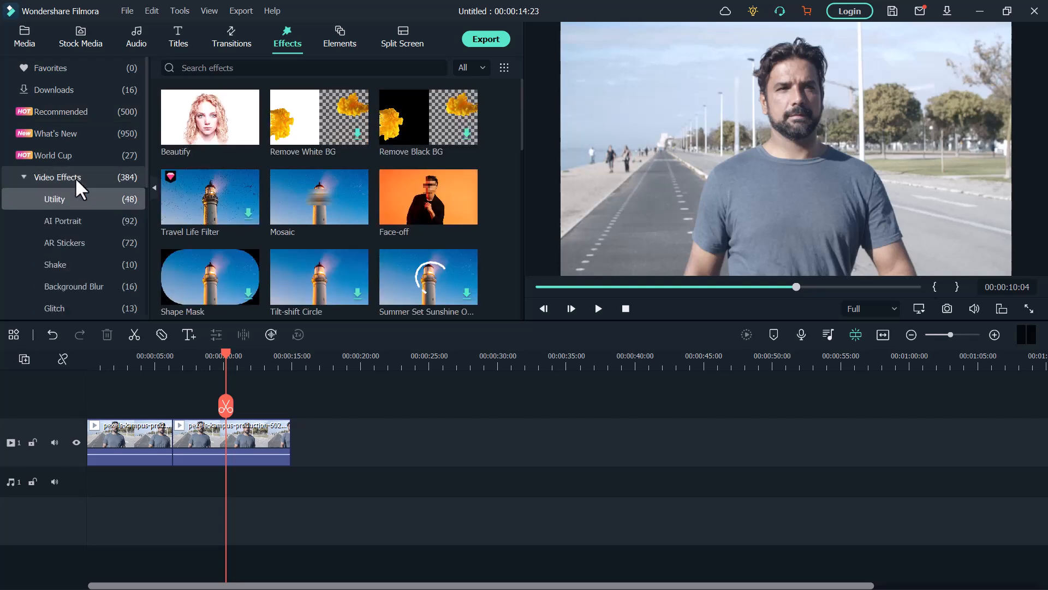
{"action": "mouse_move", "coordinate": [442, 214]}
{"action": "left_click", "coordinate": [465, 212]}
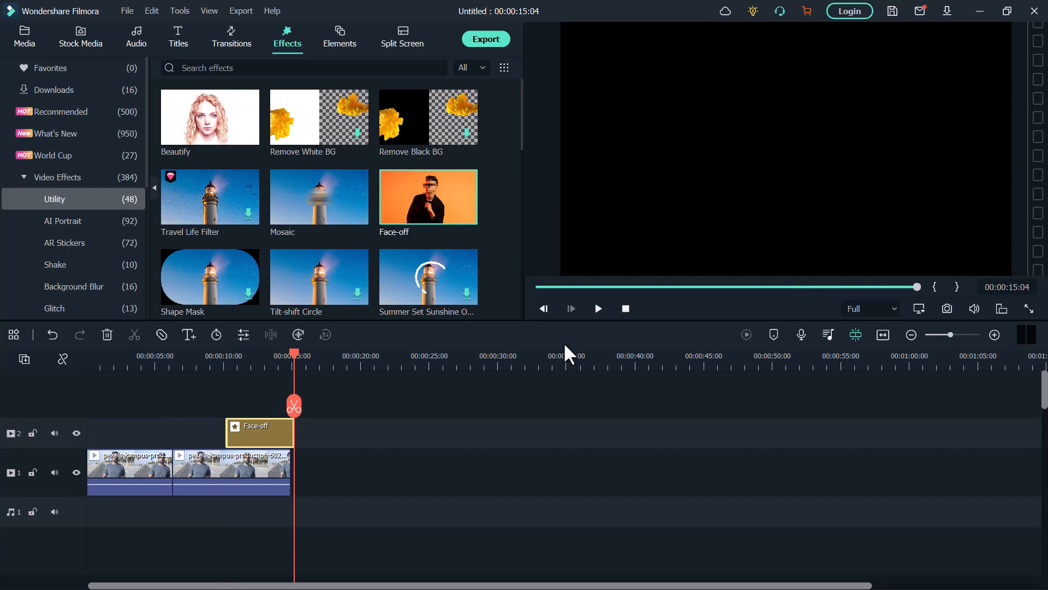
{"action": "left_click", "coordinate": [486, 494]}
Stretch the Face-off effect back to the start of the timeline and play the result from the beginning
{"action": "left_click", "coordinate": [227, 435]}
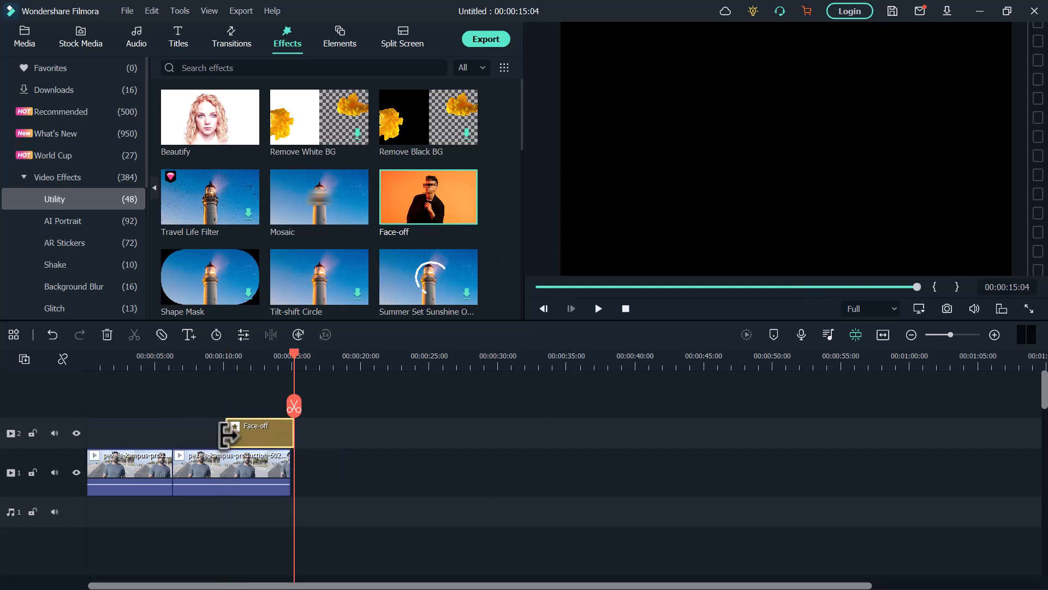
{"action": "left_click_drag", "start_coordinate": [226, 432], "coordinate": [77, 435]}
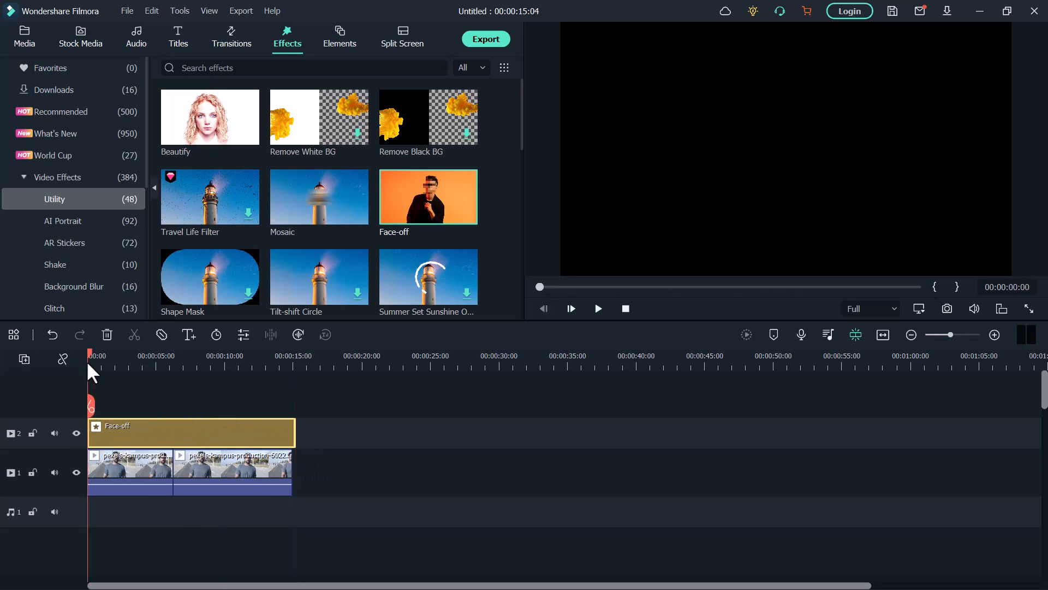
{"action": "key", "text": "Home"}
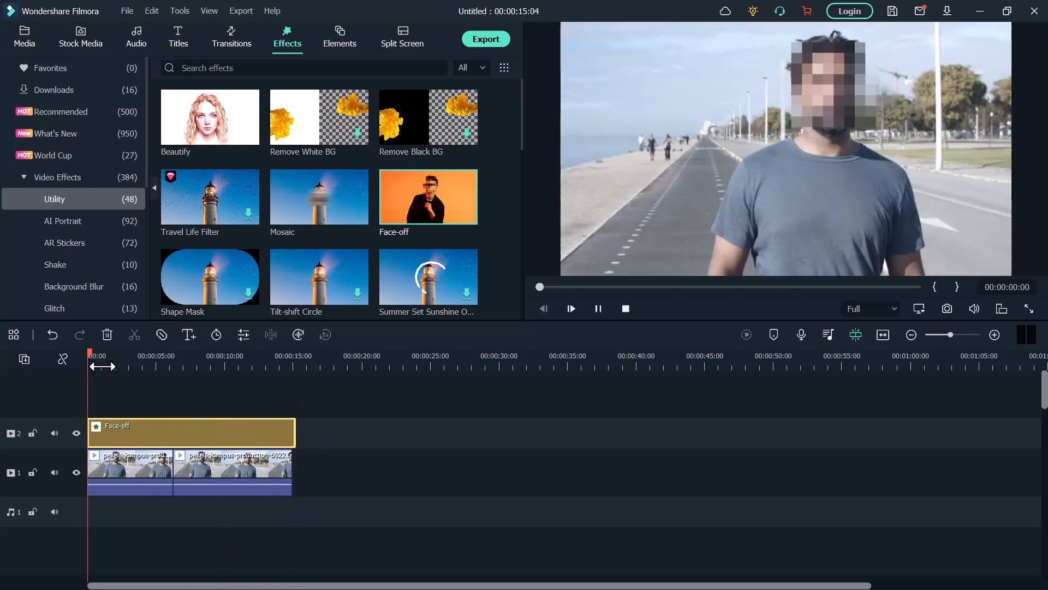
{"action": "key", "text": "space"}
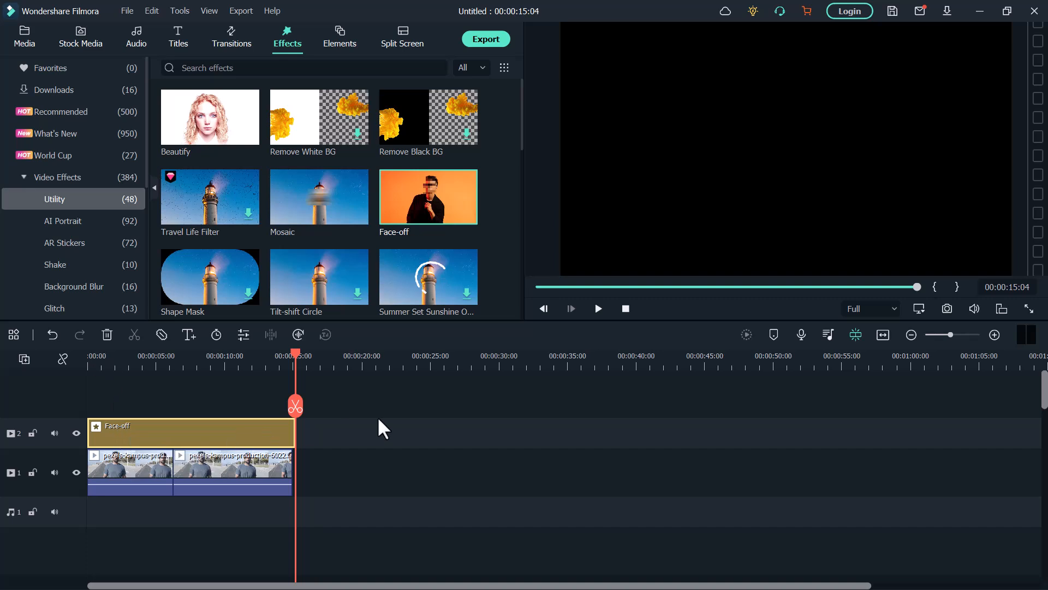
{"action": "right_click", "coordinate": [414, 417]}
{"action": "left_click", "coordinate": [410, 426]}
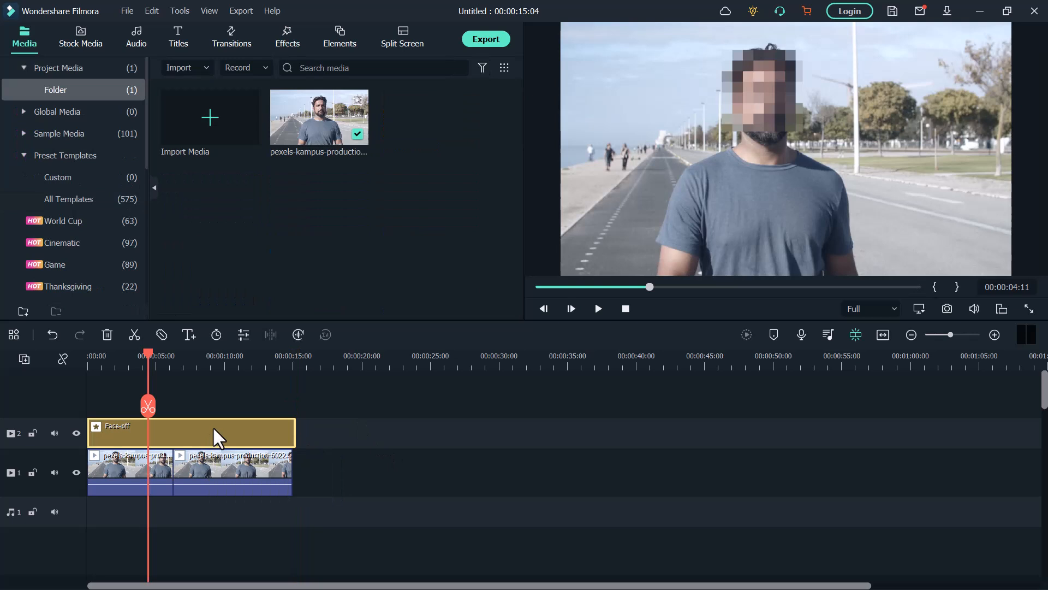
Open the Face-off settings on the timeline, try the laughing emoji as preset face and play the clip
{"action": "double_click", "coordinate": [214, 434]}
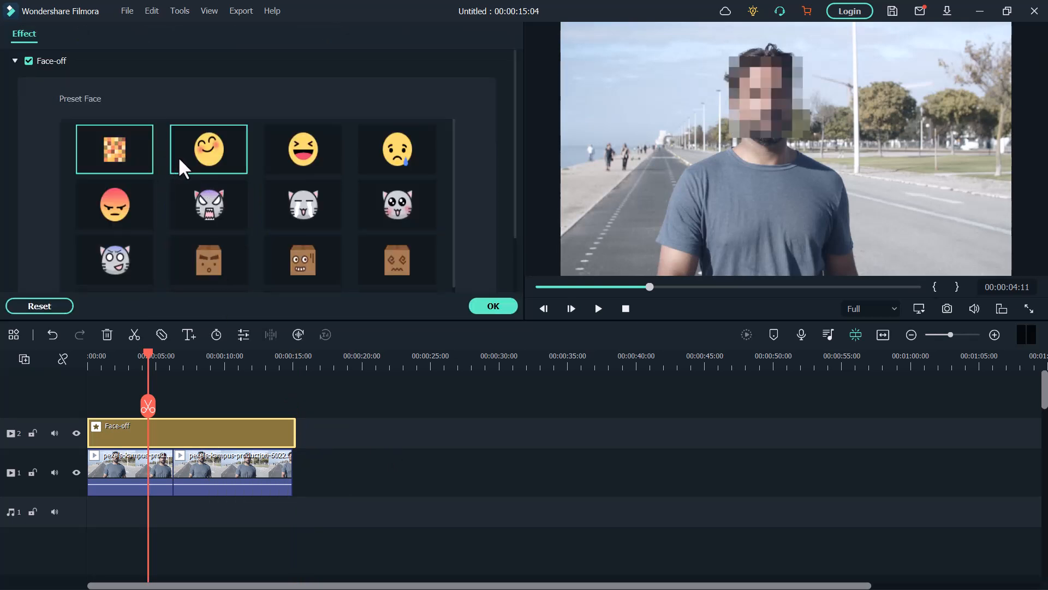
{"action": "left_click", "coordinate": [215, 159]}
{"action": "left_click", "coordinate": [309, 143]}
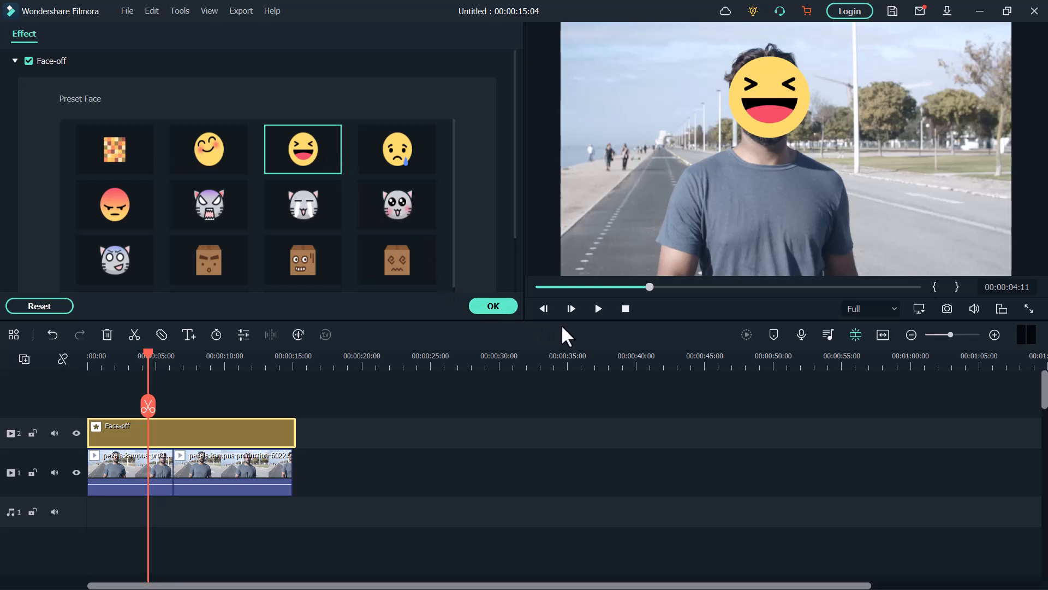
{"action": "left_click", "coordinate": [601, 309]}
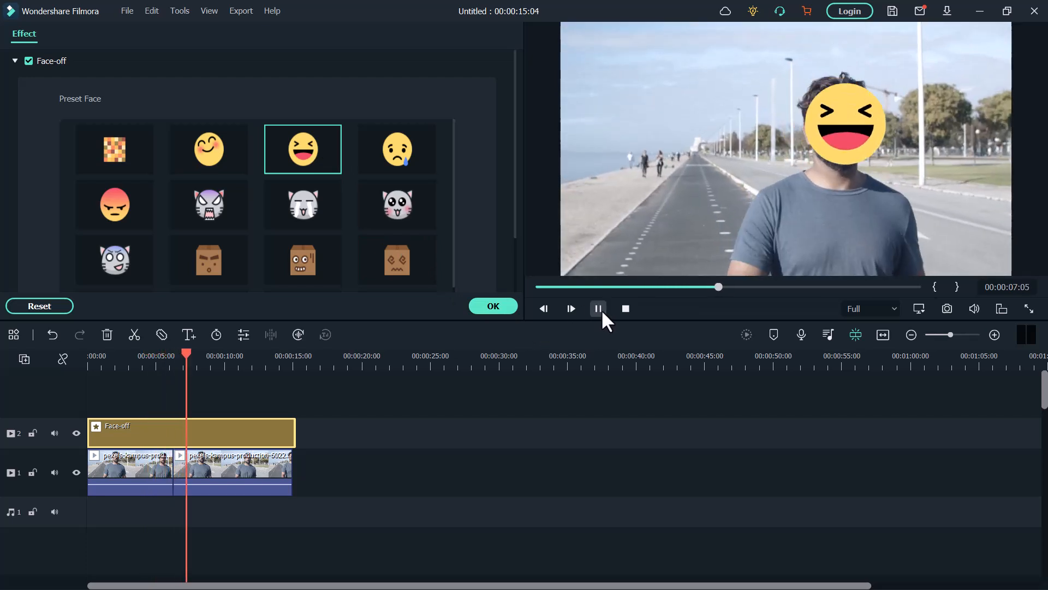
{"action": "left_click", "coordinate": [600, 308]}
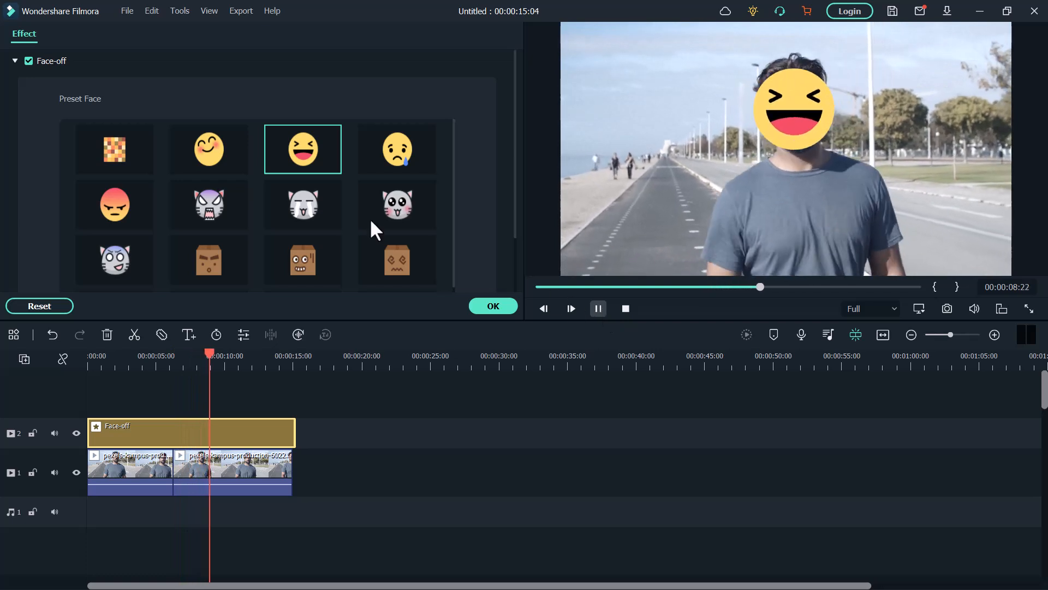
Try the red long-eared animal, the husky and the skull as preset faces
{"action": "scroll", "coordinate": [157, 191], "scroll_direction": "down", "scroll_amount": 3}
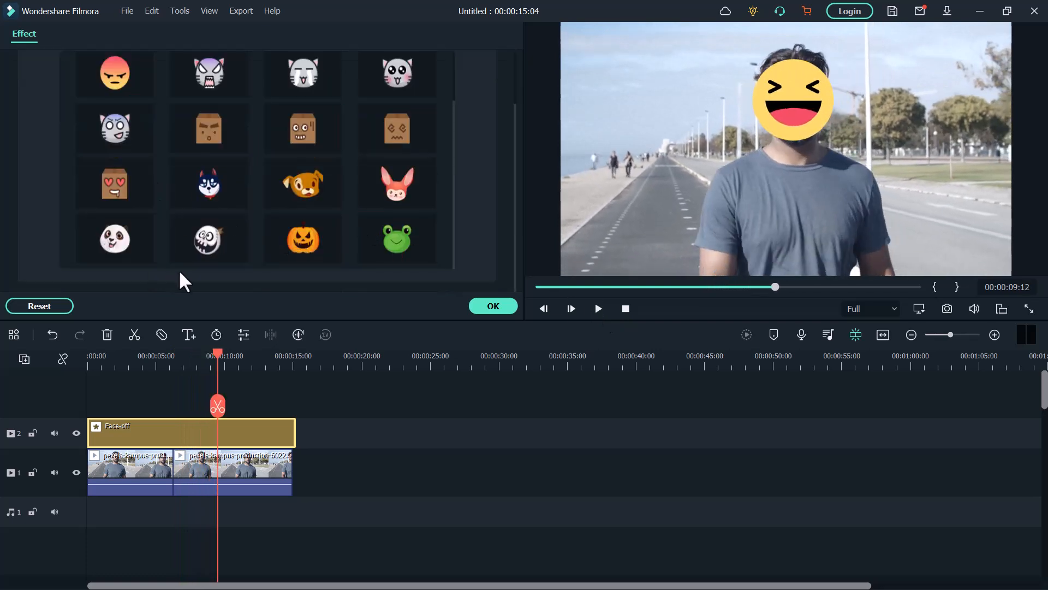
{"action": "left_click", "coordinate": [407, 181]}
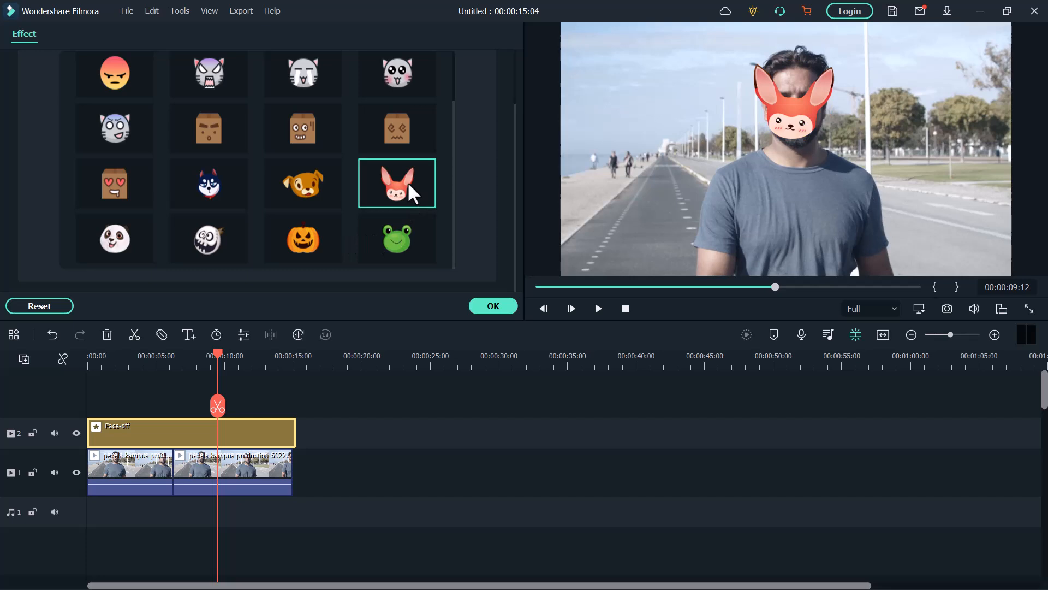
{"action": "left_click", "coordinate": [215, 184]}
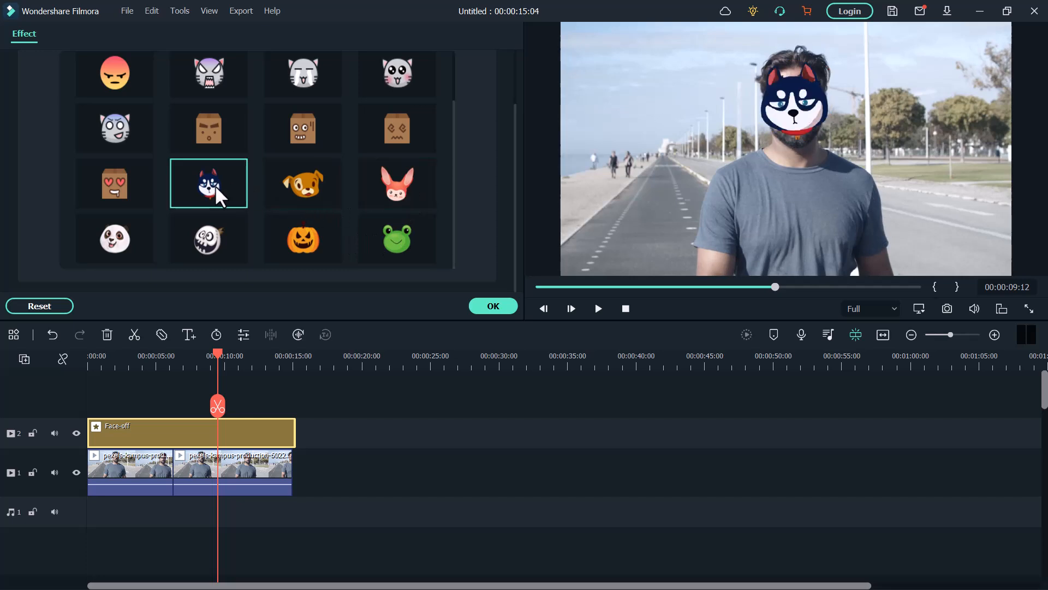
{"action": "left_click", "coordinate": [206, 232]}
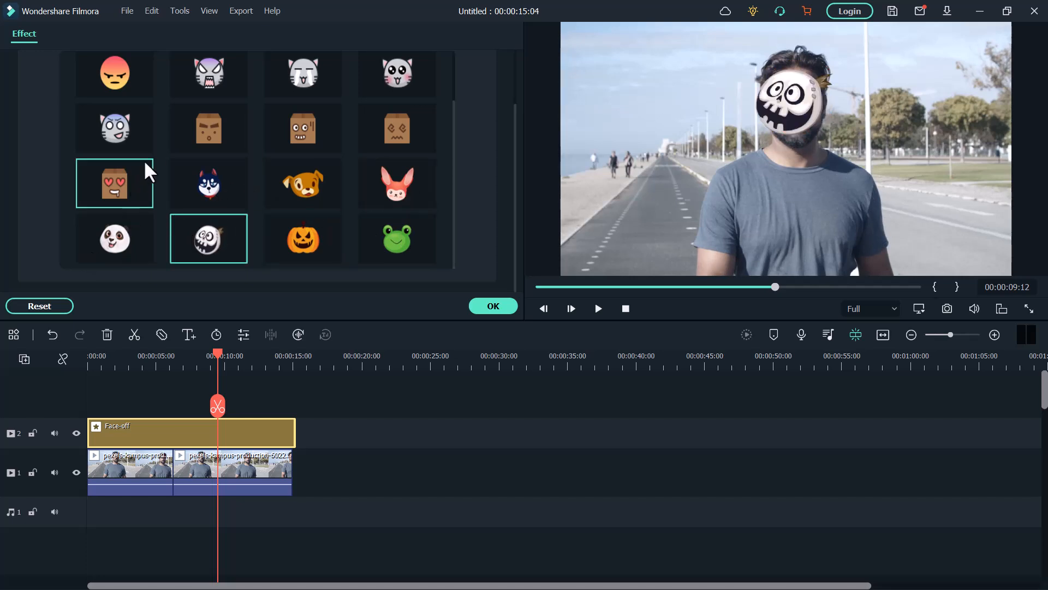
Try the crying, angry and smiling emojis as preset faces while playing the clip
{"action": "scroll", "coordinate": [161, 163], "scroll_direction": "up", "scroll_amount": 5}
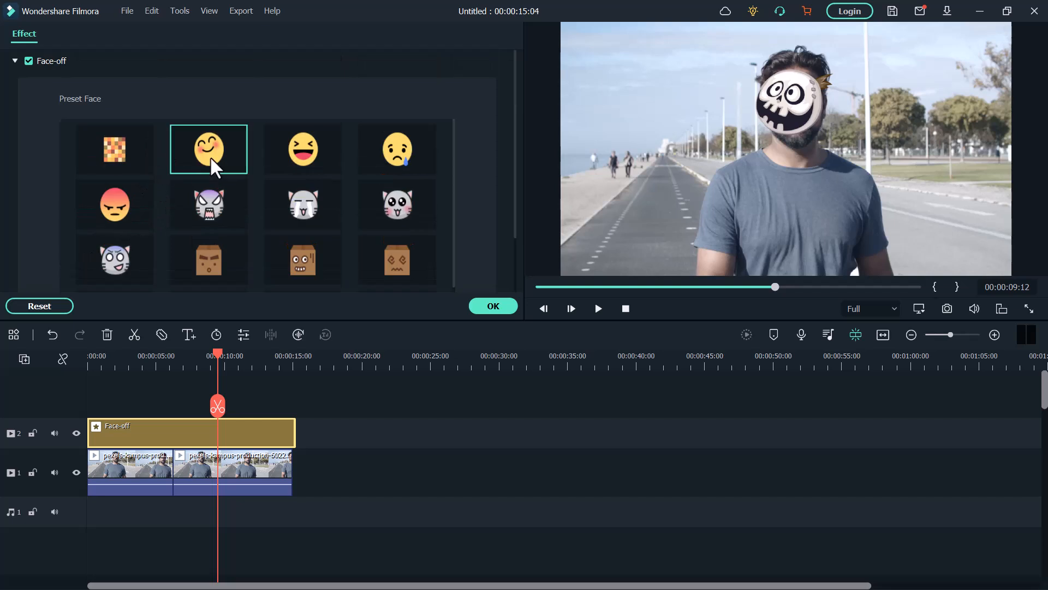
{"action": "left_click", "coordinate": [386, 158]}
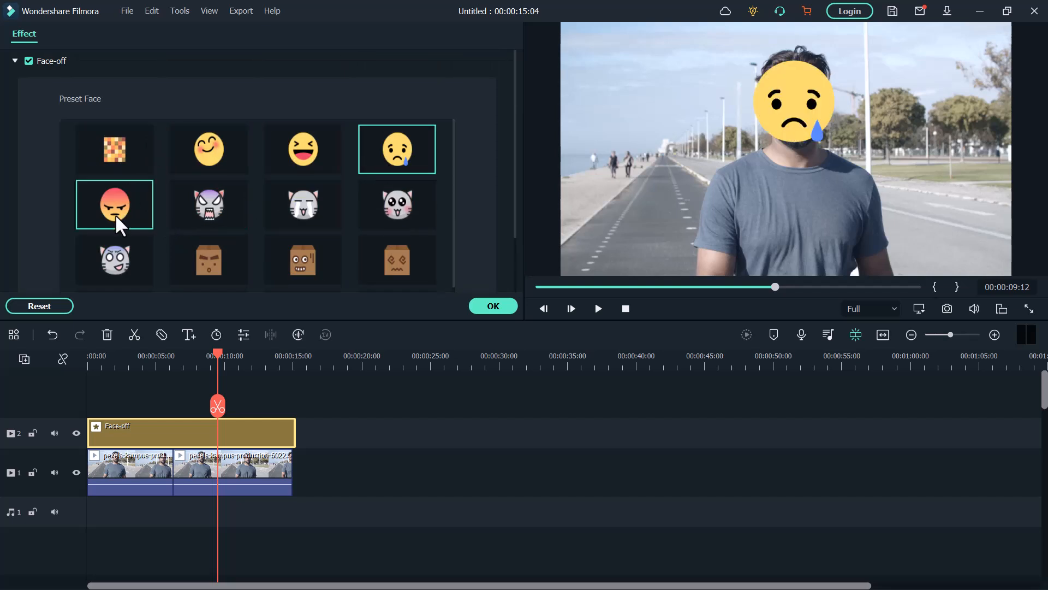
{"action": "left_click", "coordinate": [146, 225]}
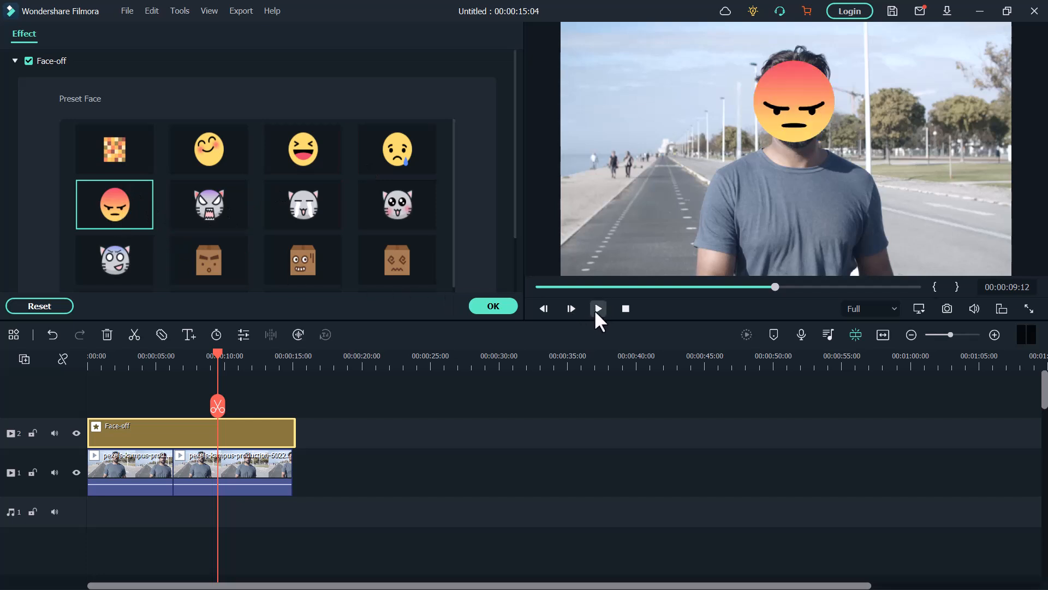
{"action": "left_click", "coordinate": [598, 309]}
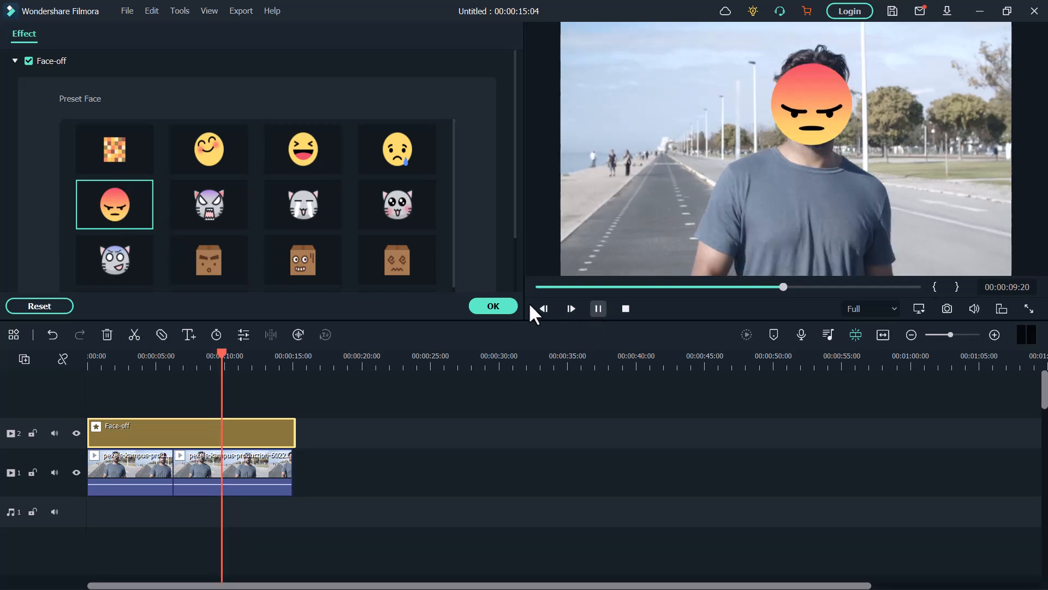
{"action": "left_click", "coordinate": [231, 148]}
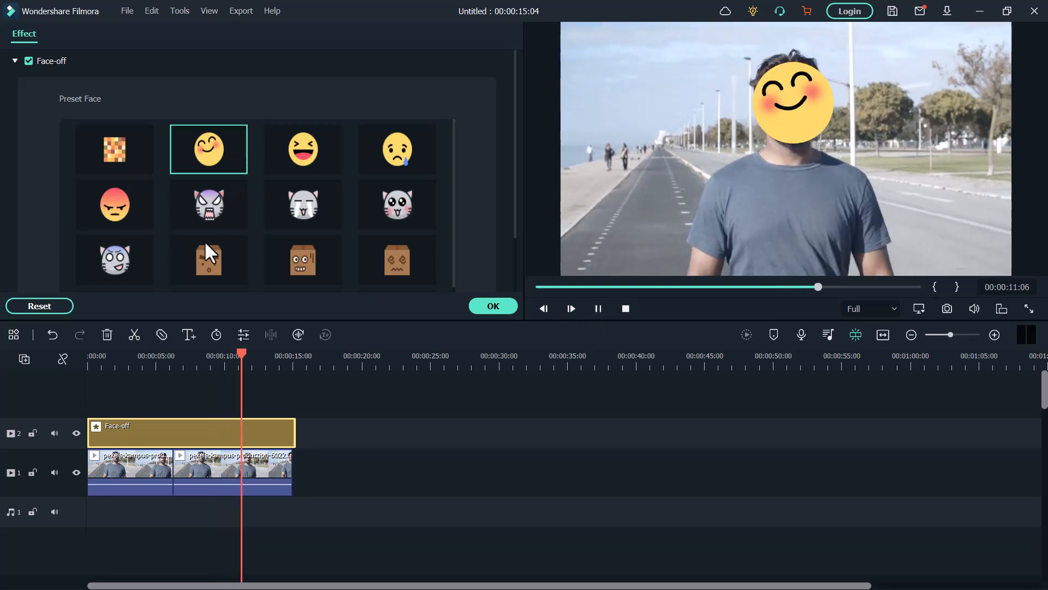
{"action": "left_click", "coordinate": [94, 357]}
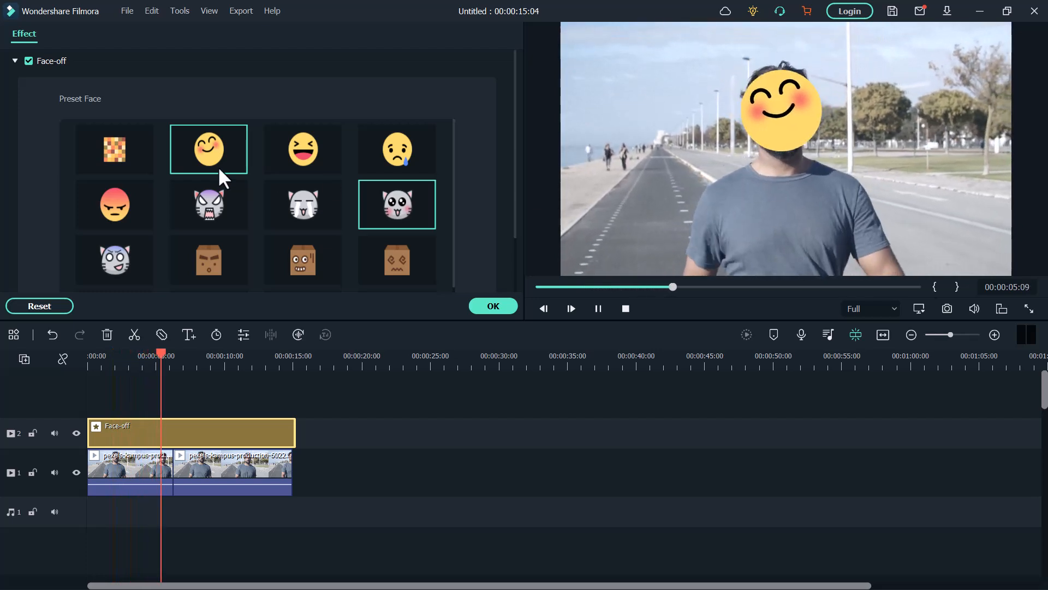
Set the Face-off preset face to the pixelated mosaic, preview it and accept the effect settings
{"action": "left_click", "coordinate": [132, 150]}
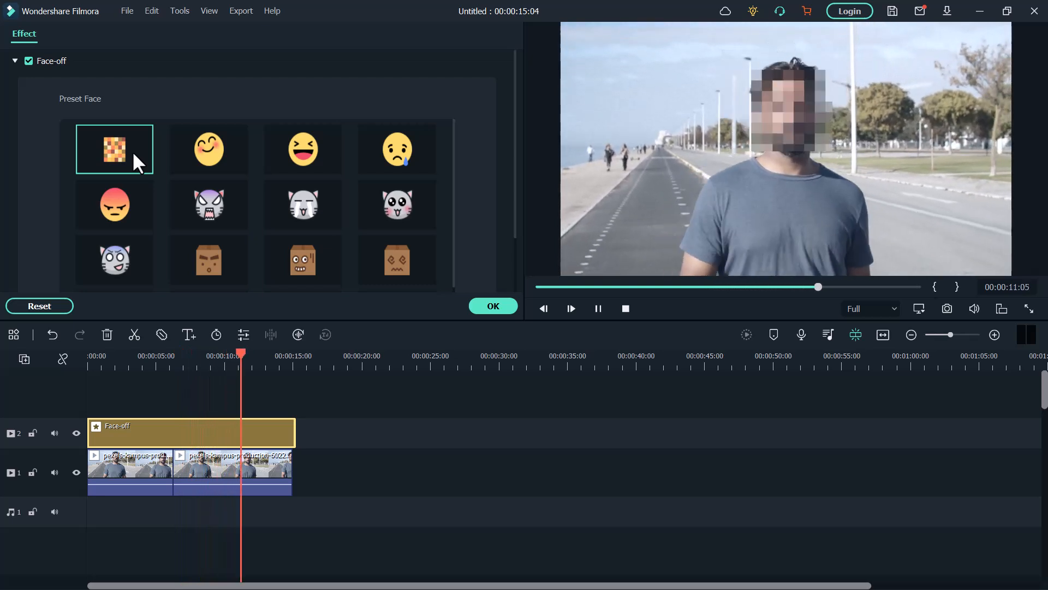
{"action": "left_click", "coordinate": [597, 308]}
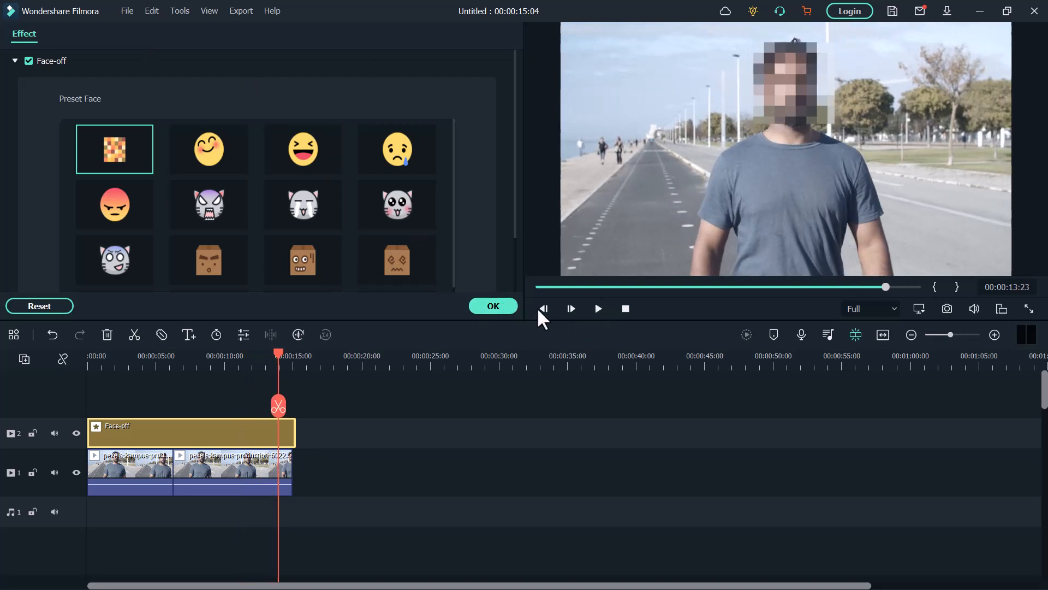
{"action": "left_click", "coordinate": [492, 305]}
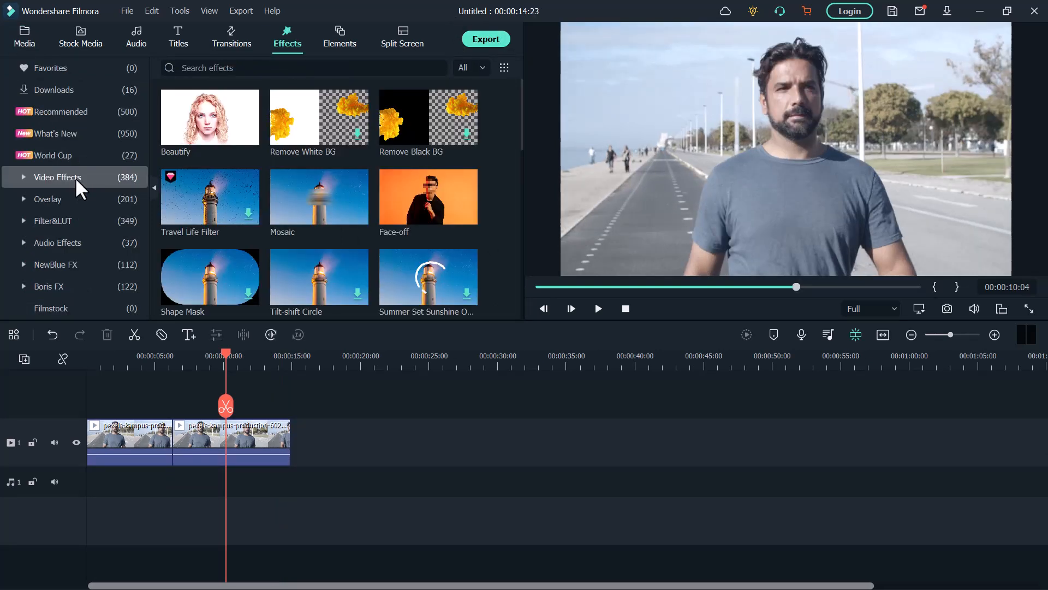
Add the Utility video effect Face-off on a track above the clip at 00:00:10:04
{"action": "left_click", "coordinate": [74, 177]}
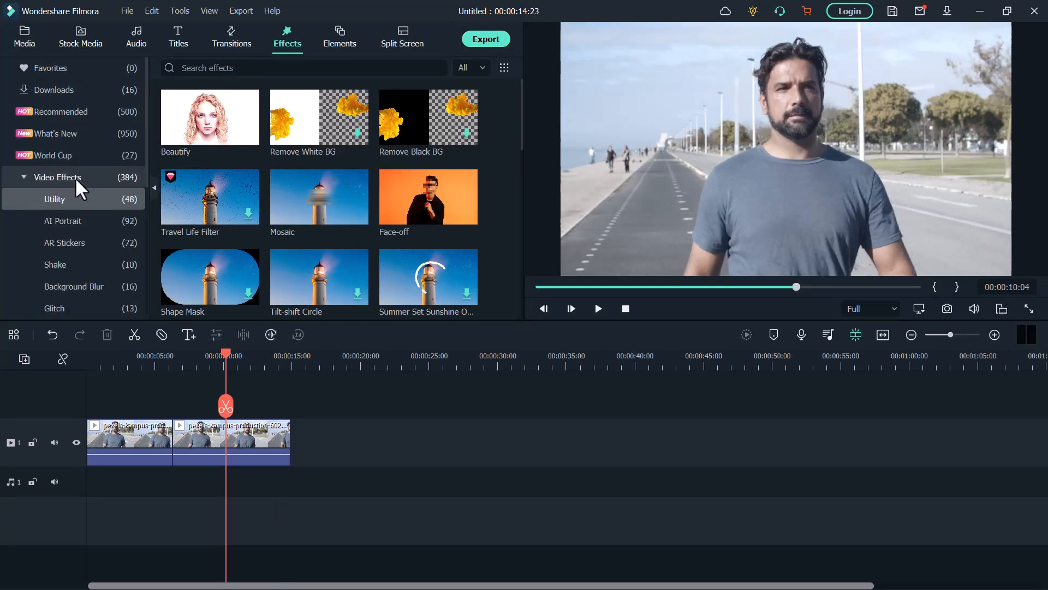
{"action": "mouse_move", "coordinate": [441, 210]}
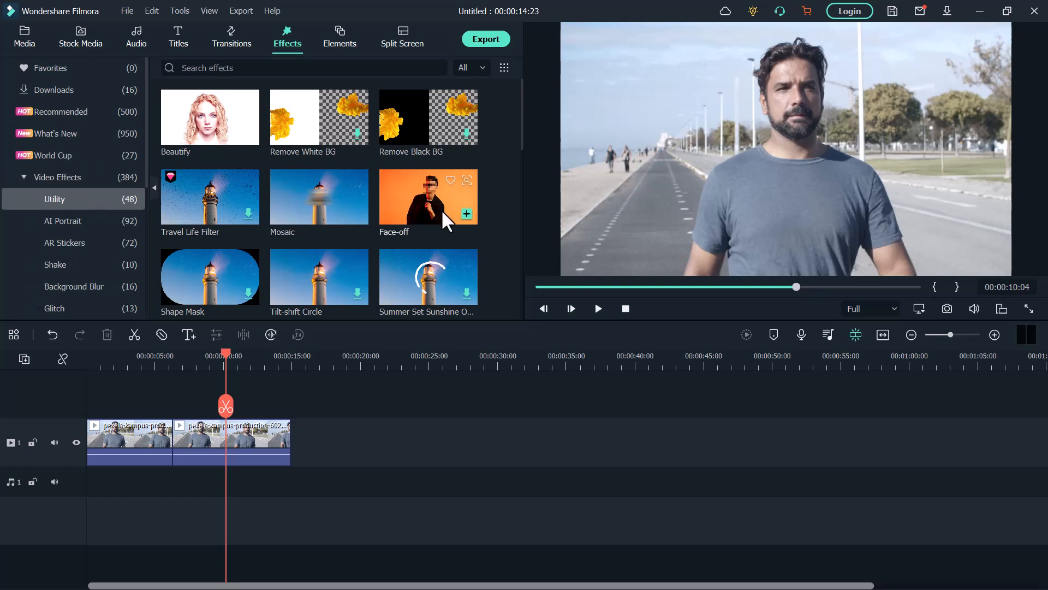
{"action": "left_click", "coordinate": [465, 212]}
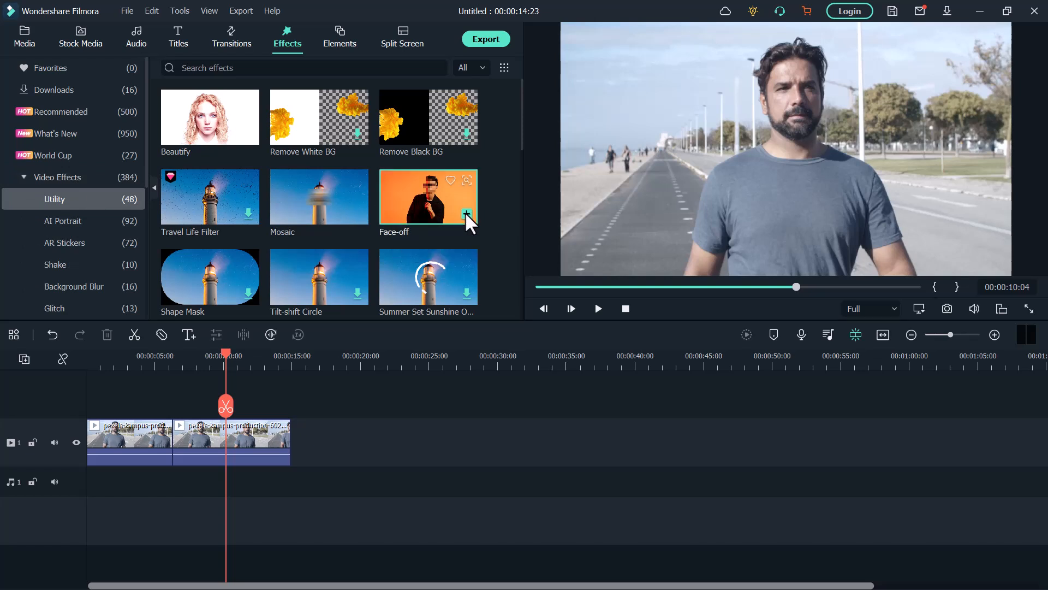
{"action": "left_click", "coordinate": [485, 493]}
Extend the start of the Face-off effect to 00:00:00:00 so it covers the whole clip, and play it
{"action": "left_click", "coordinate": [228, 435]}
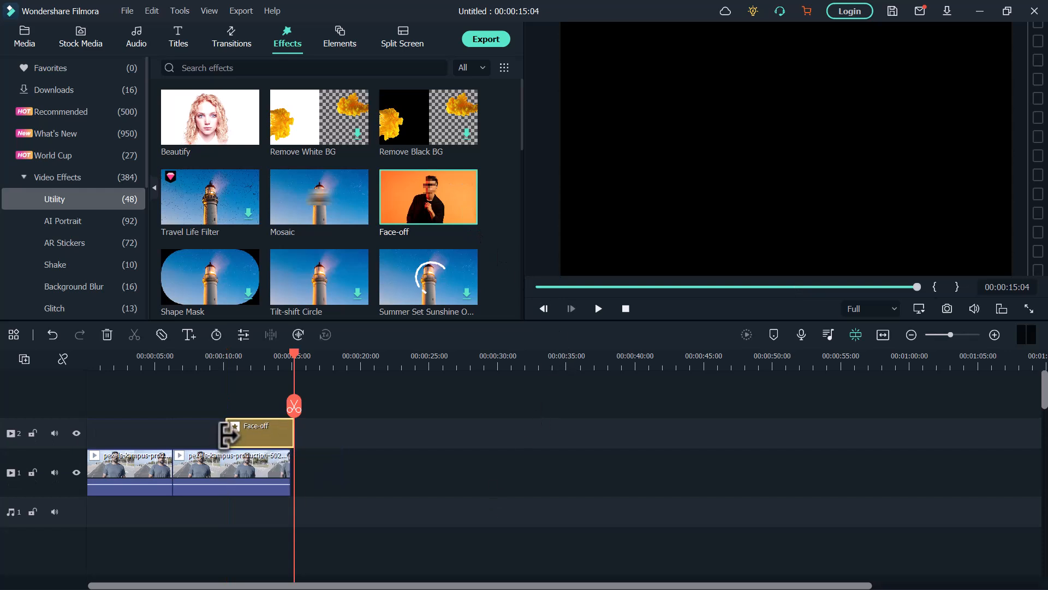
{"action": "left_click_drag", "start_coordinate": [227, 431], "coordinate": [88, 434]}
{"action": "left_click", "coordinate": [86, 364]}
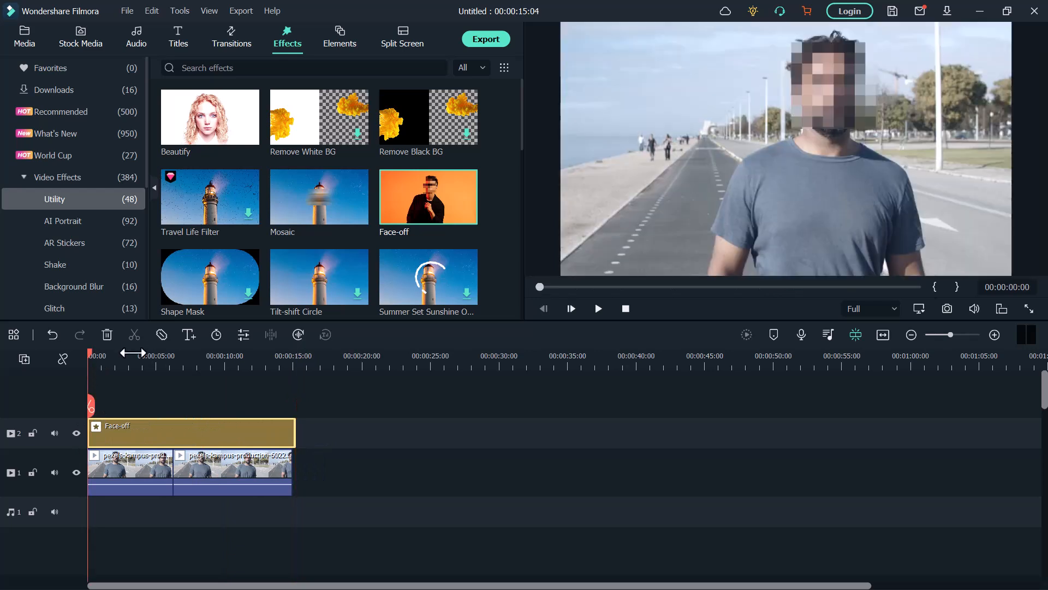
{"action": "key", "text": "space"}
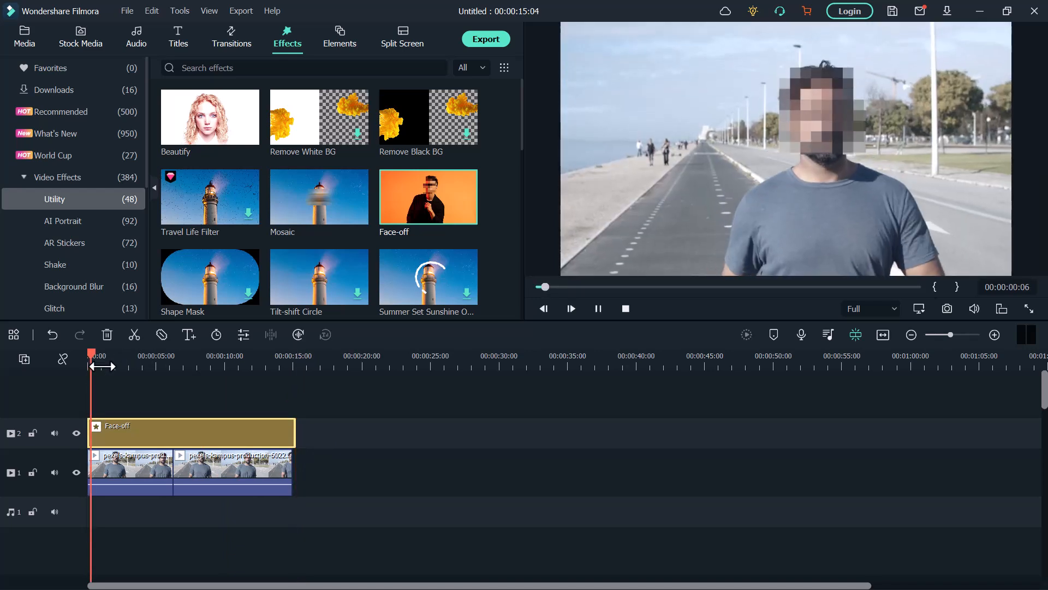